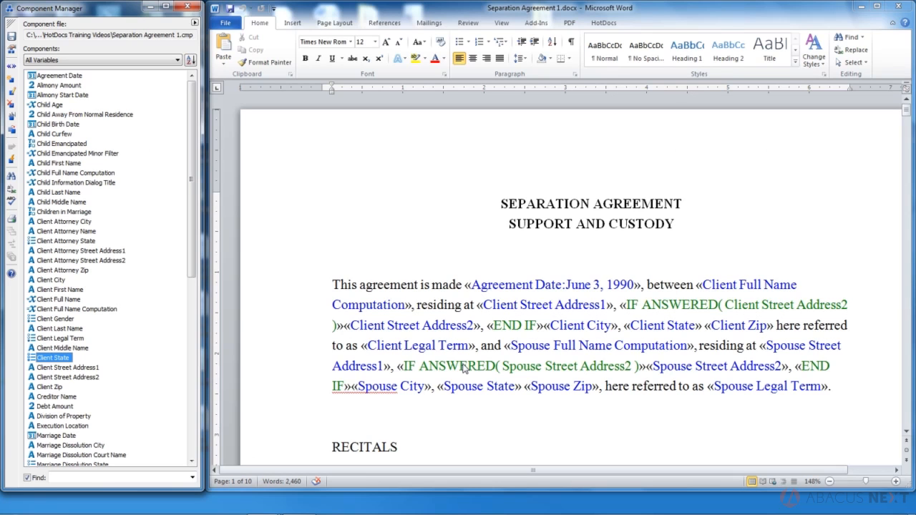
- Open the Client State variable in the Multiple Choice Variable Editor
double_click(57, 358)
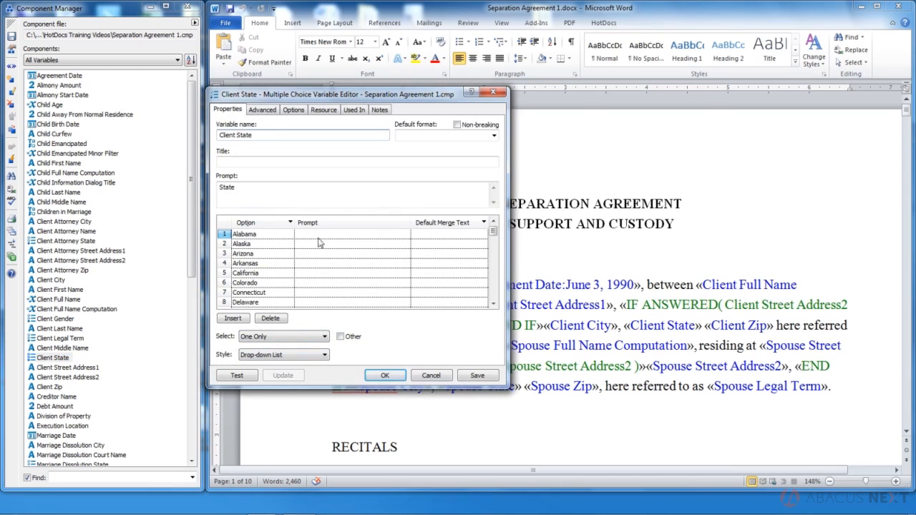
- Keep Select at One Only with Drop-down List style and run a test interview
click(267, 336)
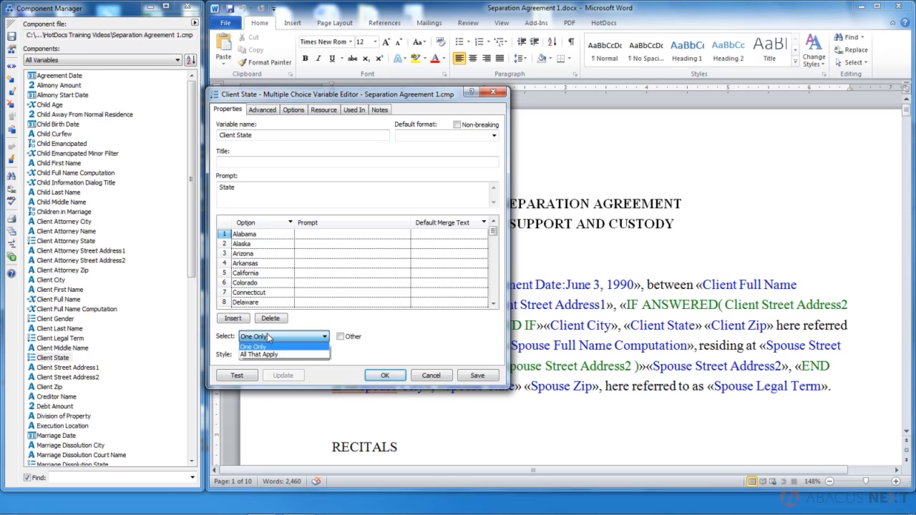
click(267, 334)
click(237, 375)
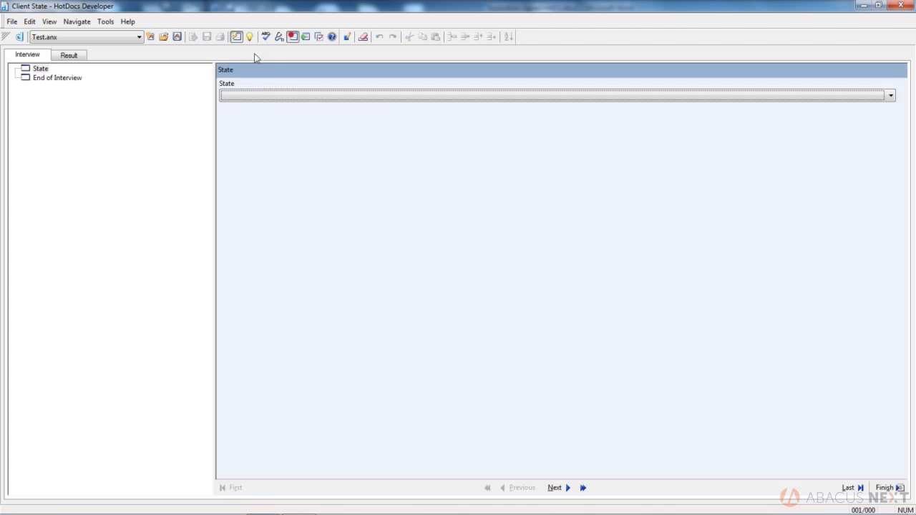
- Close the drop-down test, set Select to All That Apply, and test the check boxes
click(250, 95)
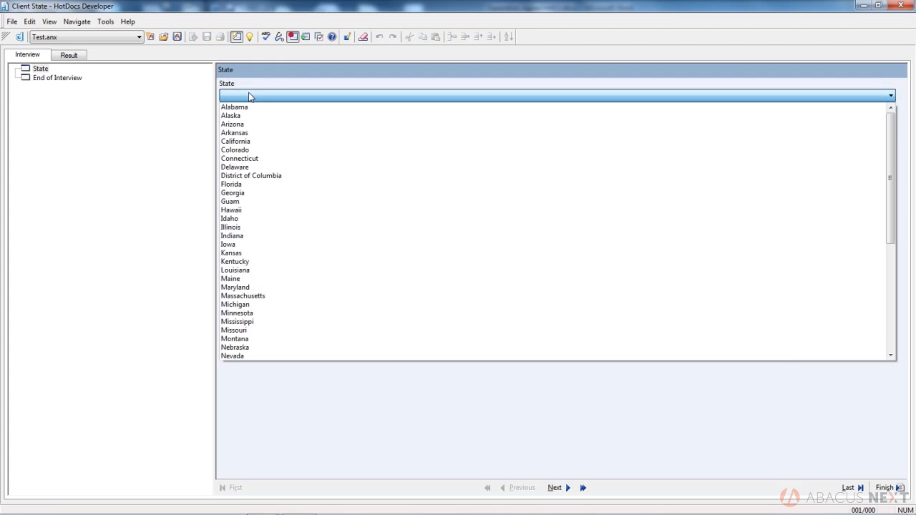
click(250, 96)
click(901, 6)
click(326, 336)
click(308, 351)
click(236, 374)
- Check Arizona, California and Connecticut, then close the test without saving answers
click(235, 114)
click(235, 134)
click(236, 154)
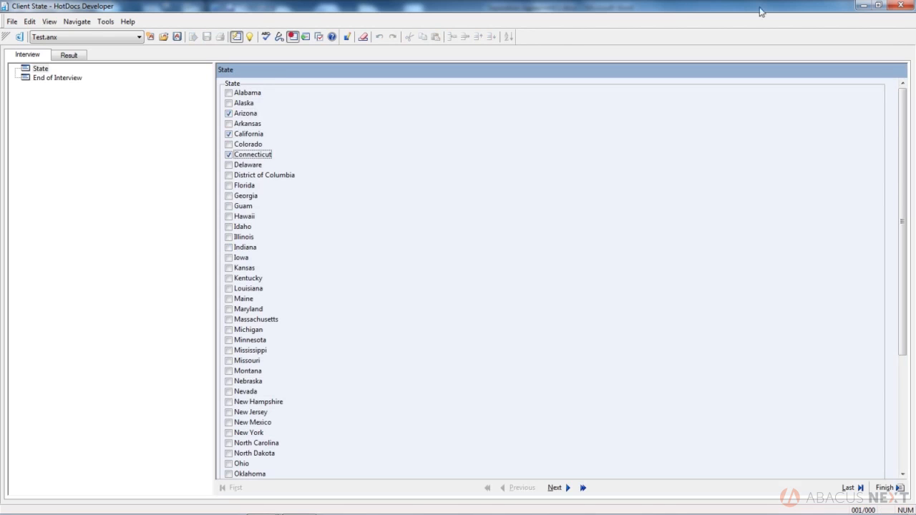
click(901, 5)
click(481, 289)
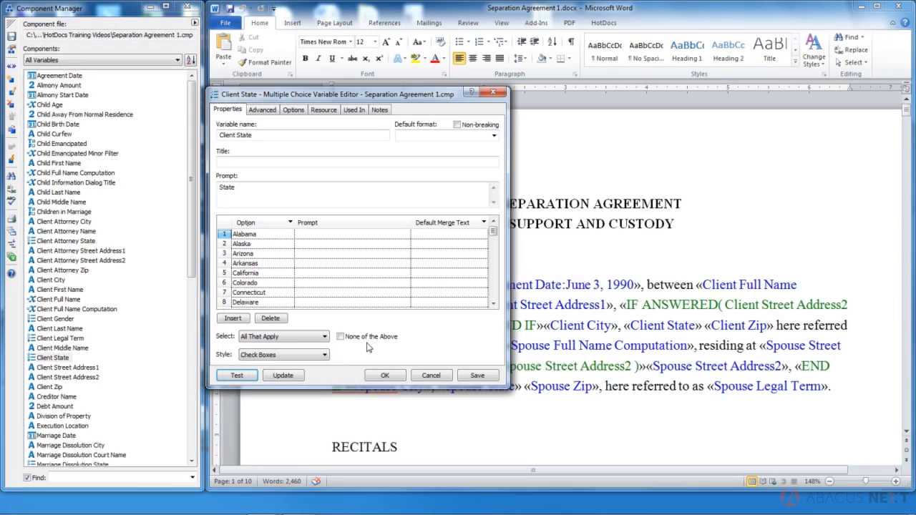
- Switch Select to One Only and test it, scrolling to the end of the states
click(307, 339)
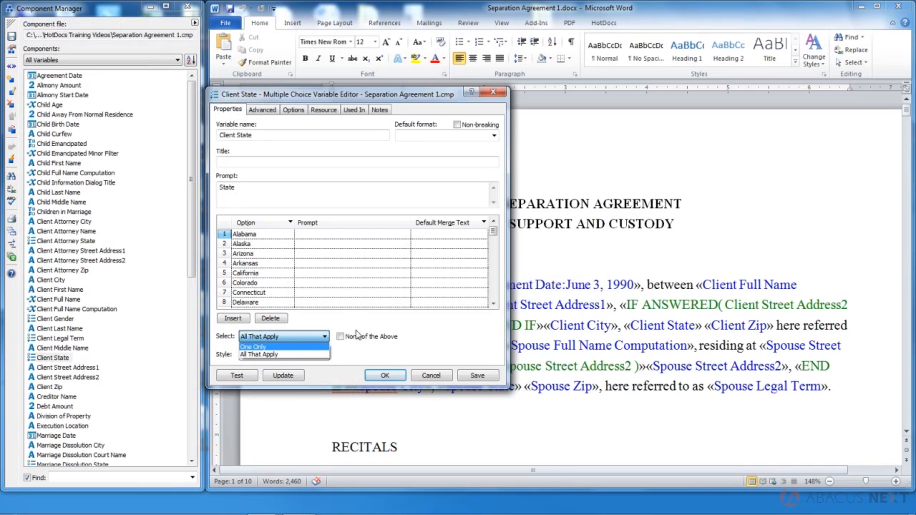
click(301, 347)
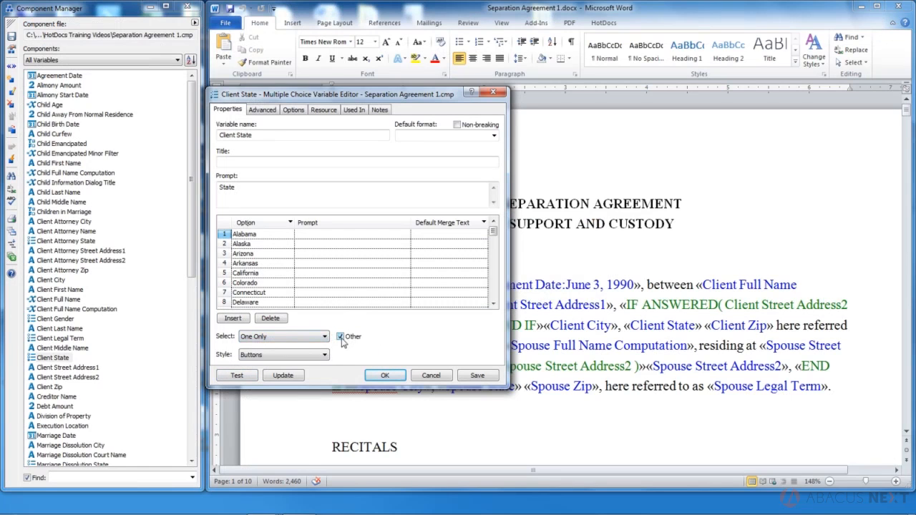
click(236, 376)
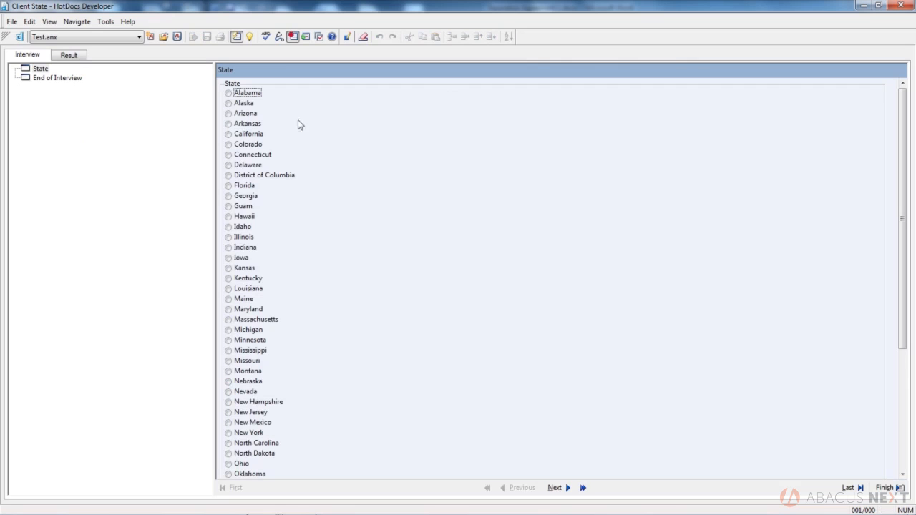
scroll(912, 137, down, 1)
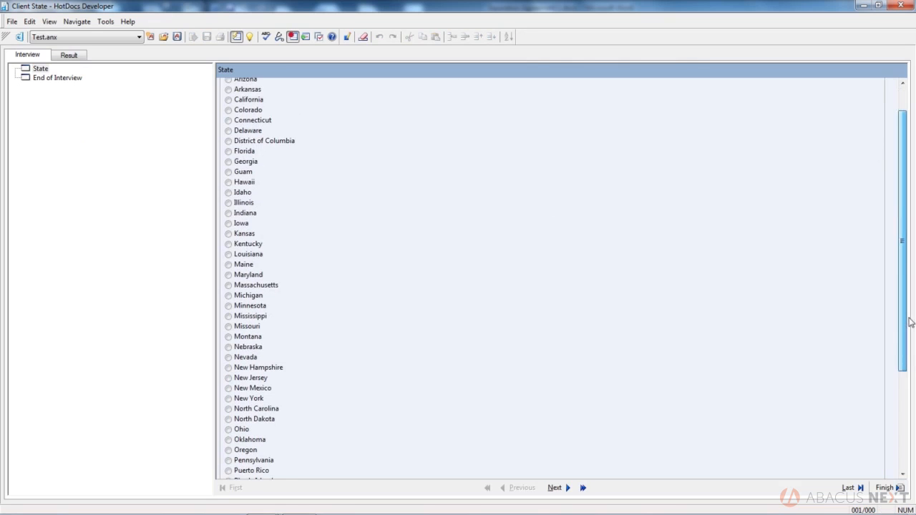
drag(903, 366, 905, 468)
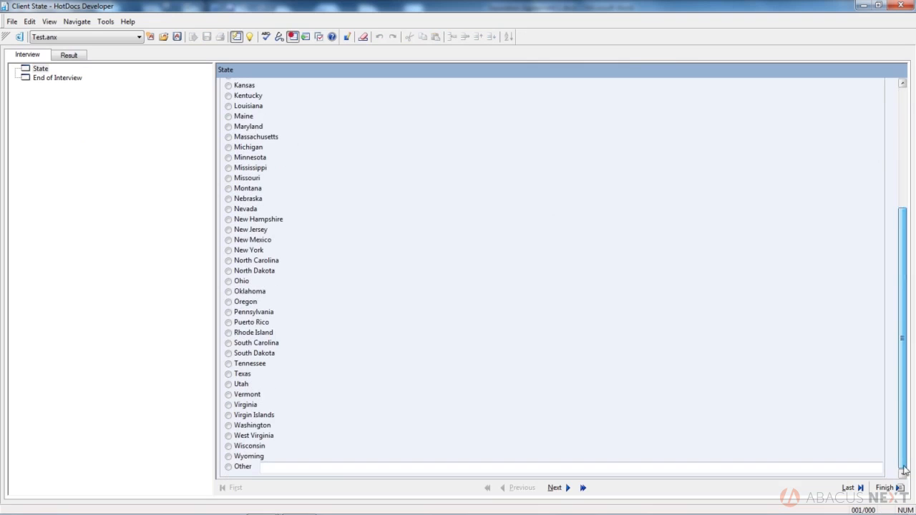
- Enter 'kajshaksdhkasjhd' as the Other state, then delete that text
click(228, 468)
text(kajshaksdhkasjhd)
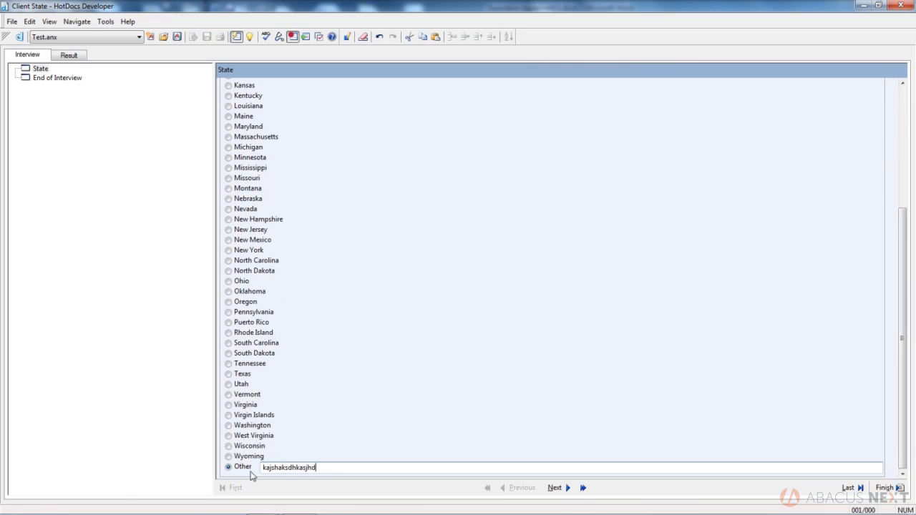
drag(318, 469, 123, 494)
key(BackSpace)
- Close the test without saving answers and set Select back to All That Apply
click(900, 5)
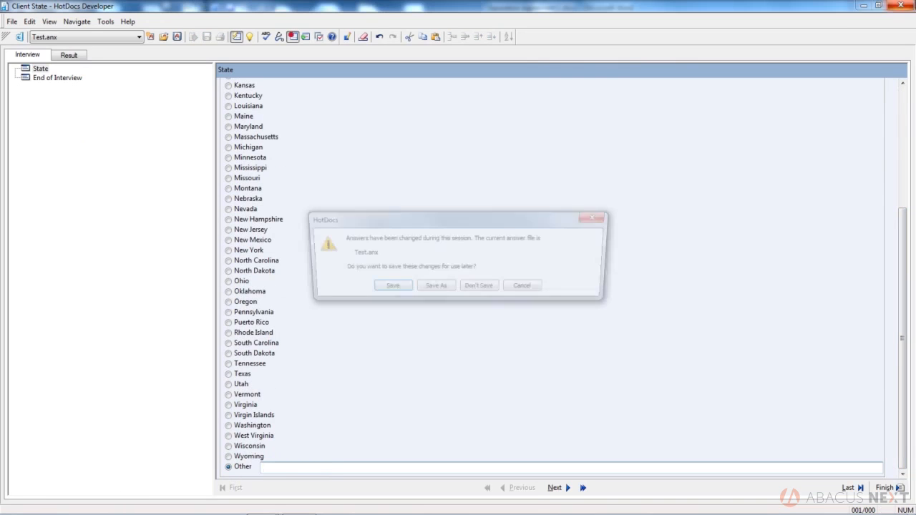
click(475, 287)
click(279, 337)
click(271, 354)
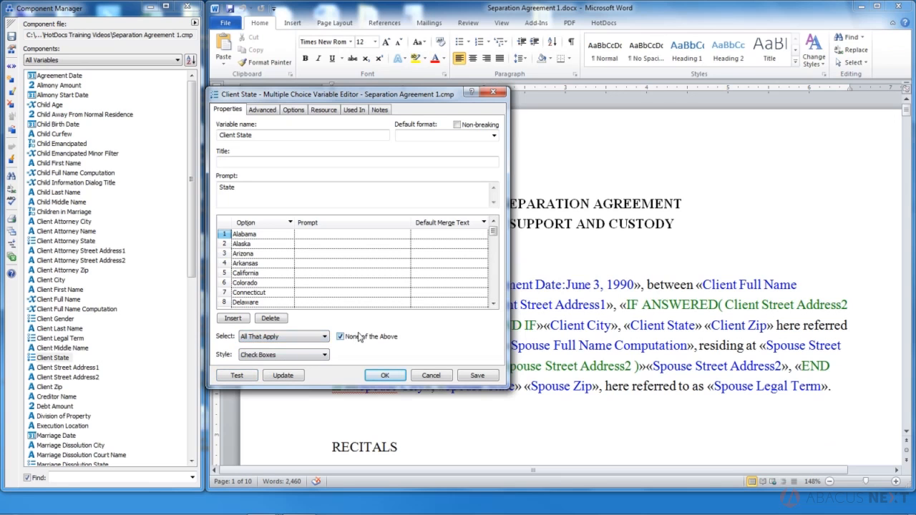
- Enable None of the Above and launch a check-box test interview
click(341, 336)
click(247, 375)
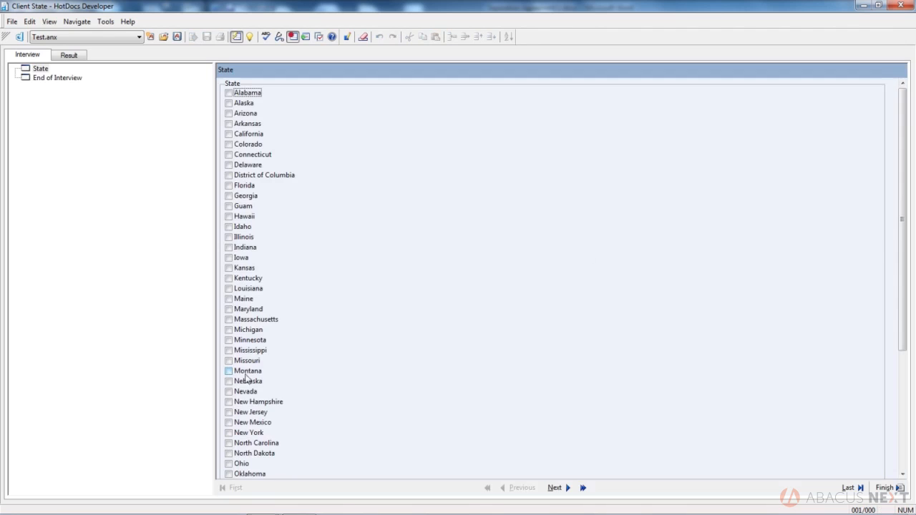
drag(904, 115, 903, 322)
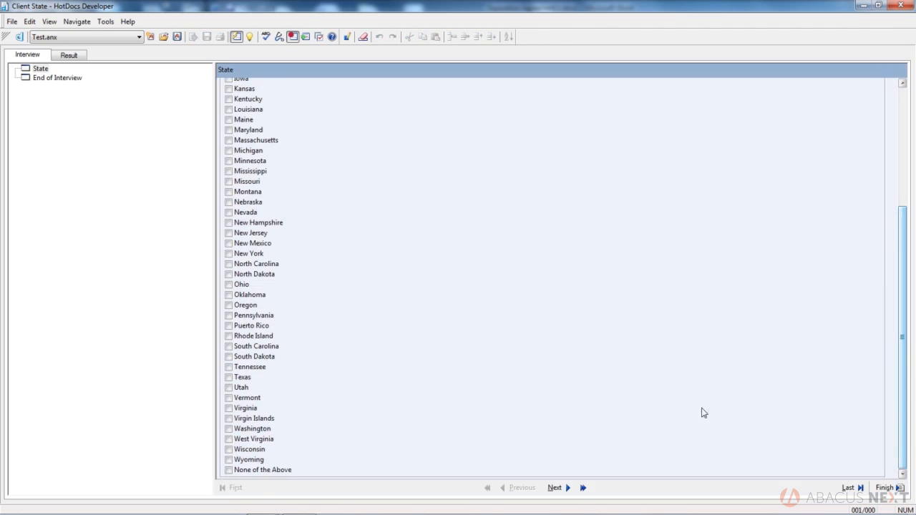
click(245, 471)
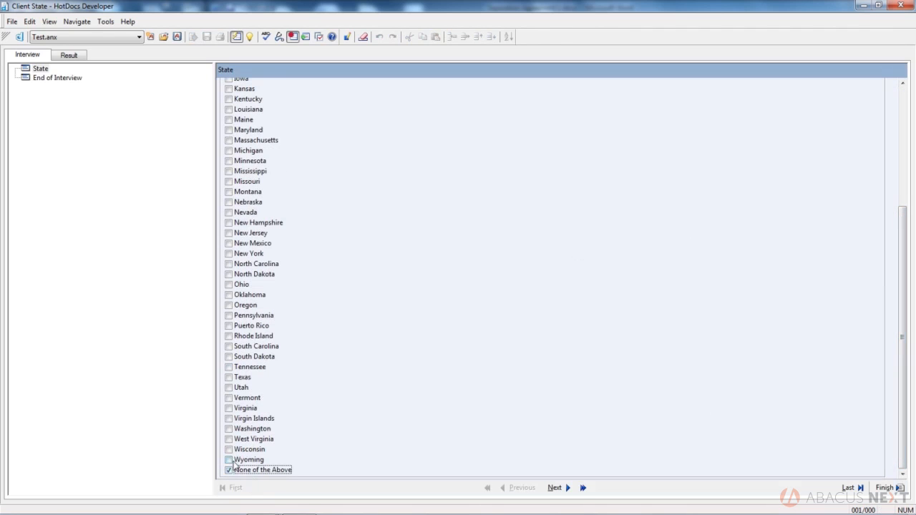
- Check Wisconsin, Texas, Utah, Virgin Islands, Washington, West Virginia, Virginia, Vermont and Oregon
click(229, 450)
click(229, 378)
click(229, 387)
click(229, 419)
click(229, 429)
click(229, 439)
click(229, 408)
click(229, 398)
click(229, 305)
- Choose None of the Above to clear all states, then close the test without saving
click(229, 471)
click(909, 5)
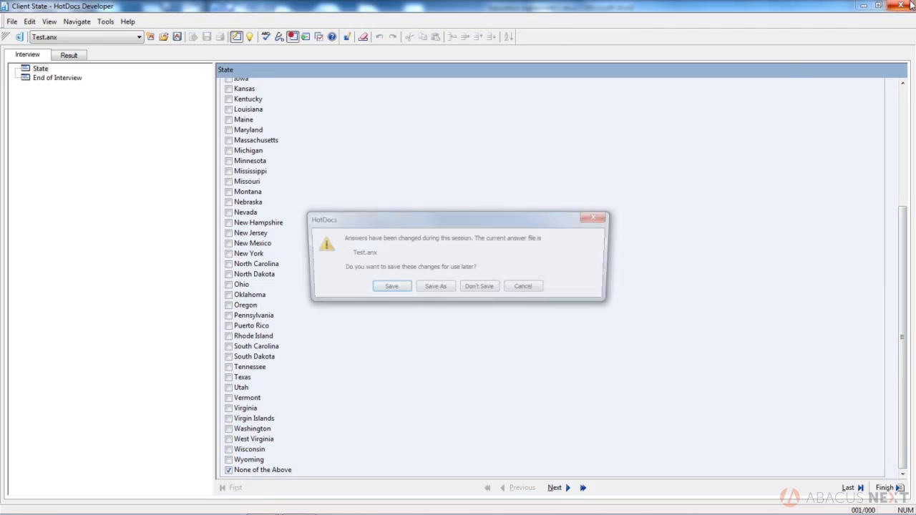
click(476, 287)
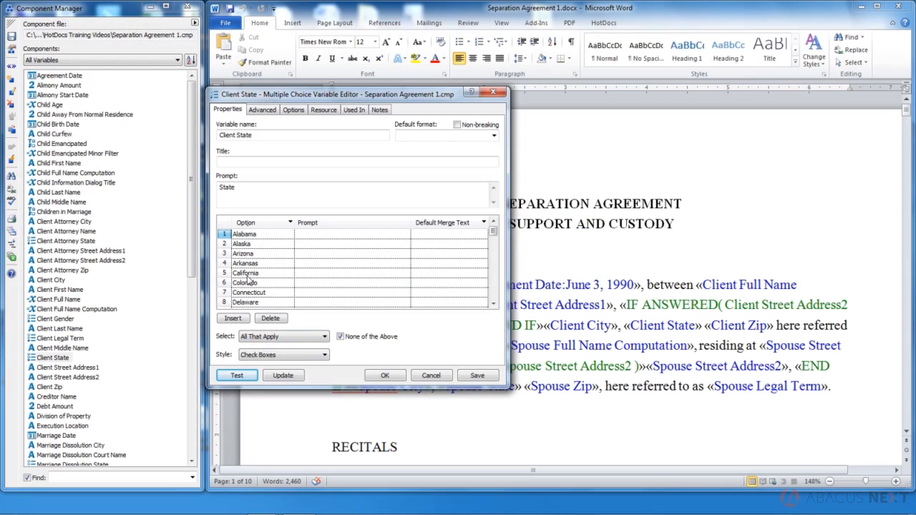
- Set Select to One Only with the Buttons style and test it
click(325, 337)
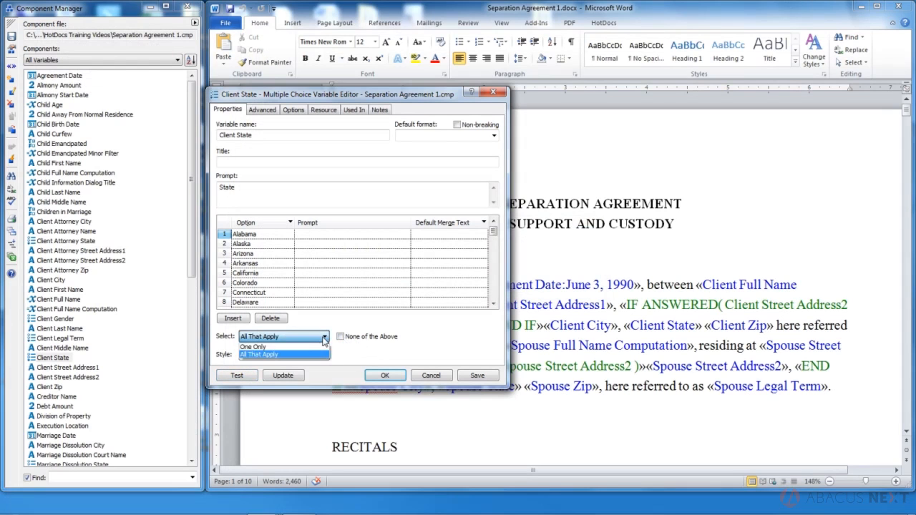
click(253, 346)
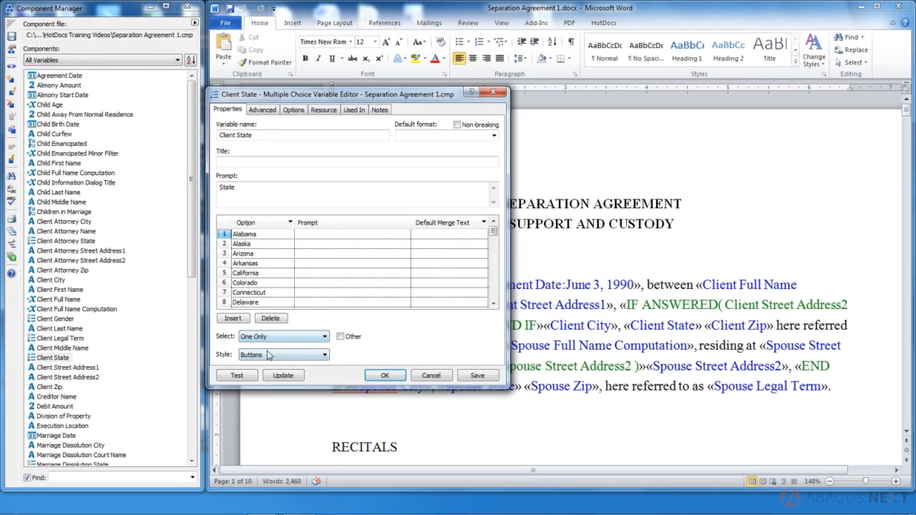
click(258, 355)
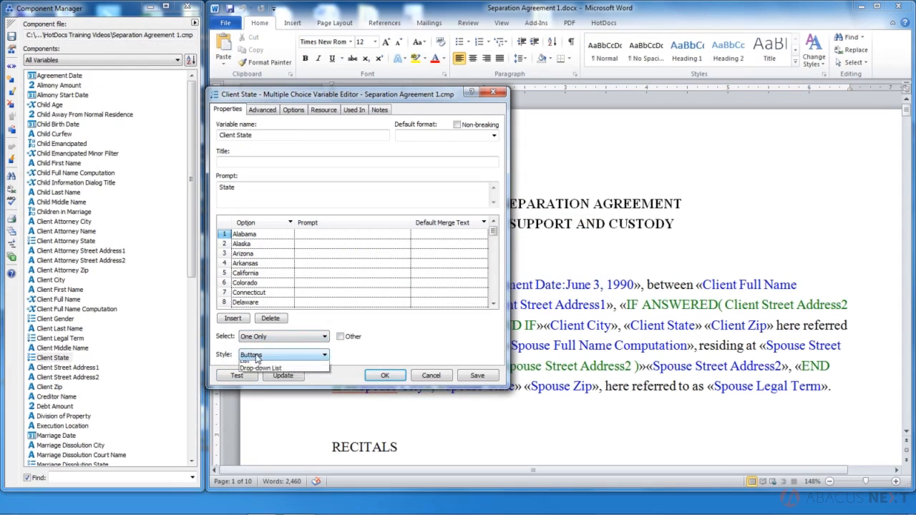
click(250, 365)
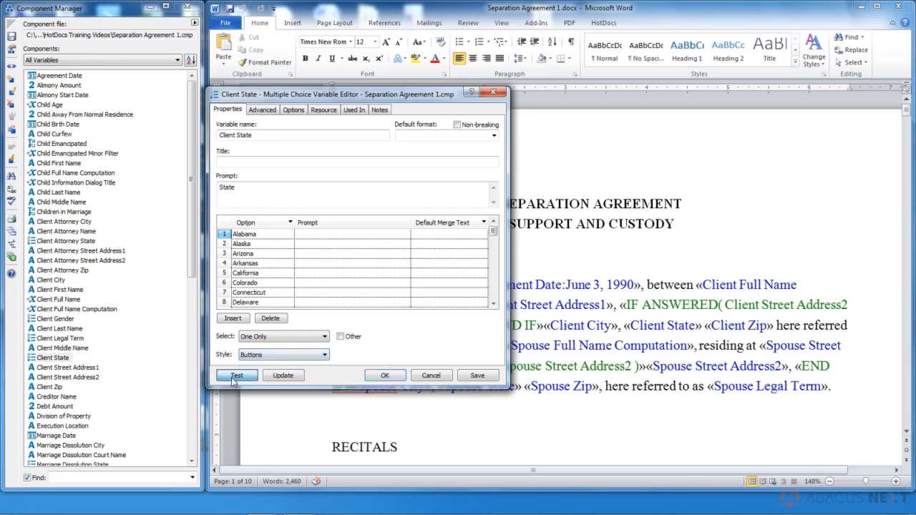
click(233, 375)
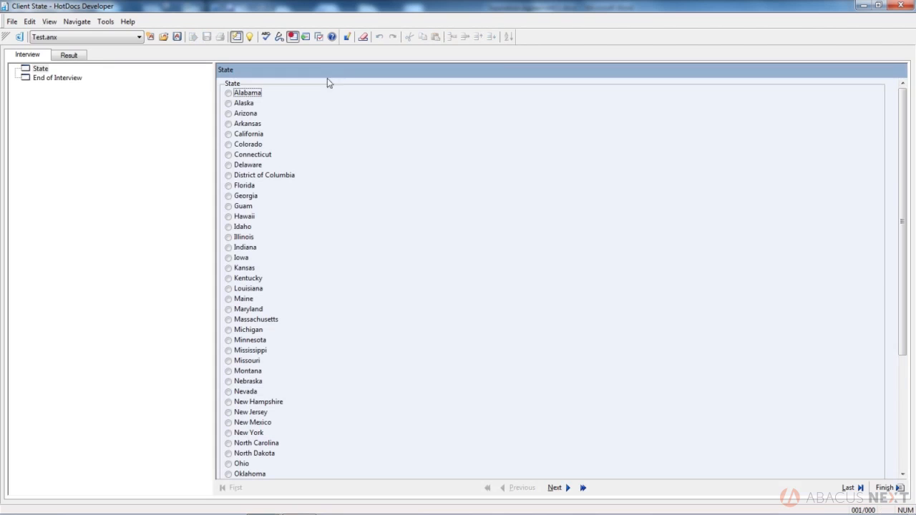
click(899, 5)
- Change the style to Button Grid and preview the State question as a button grid
click(301, 354)
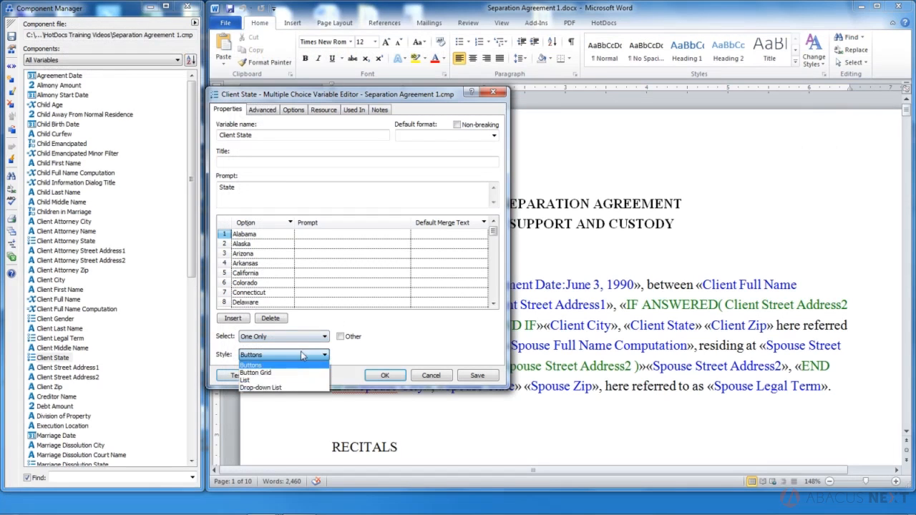
click(286, 374)
click(248, 376)
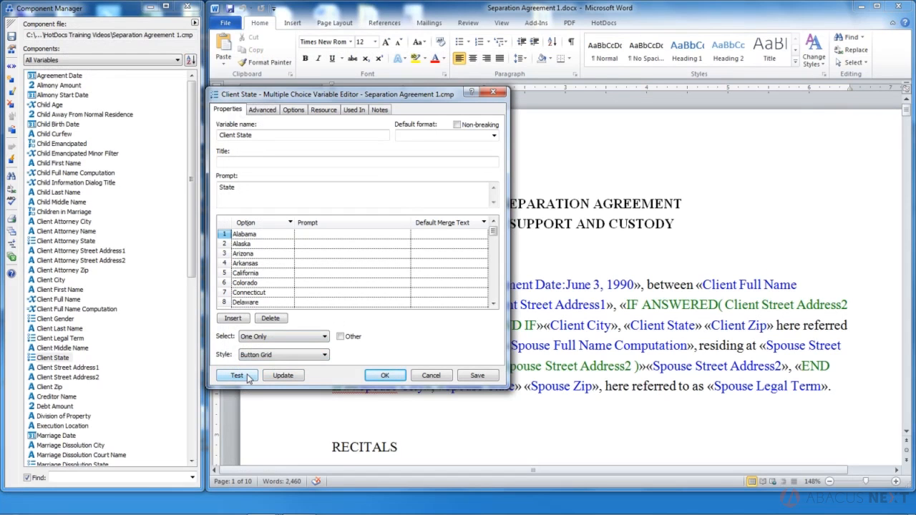
click(247, 374)
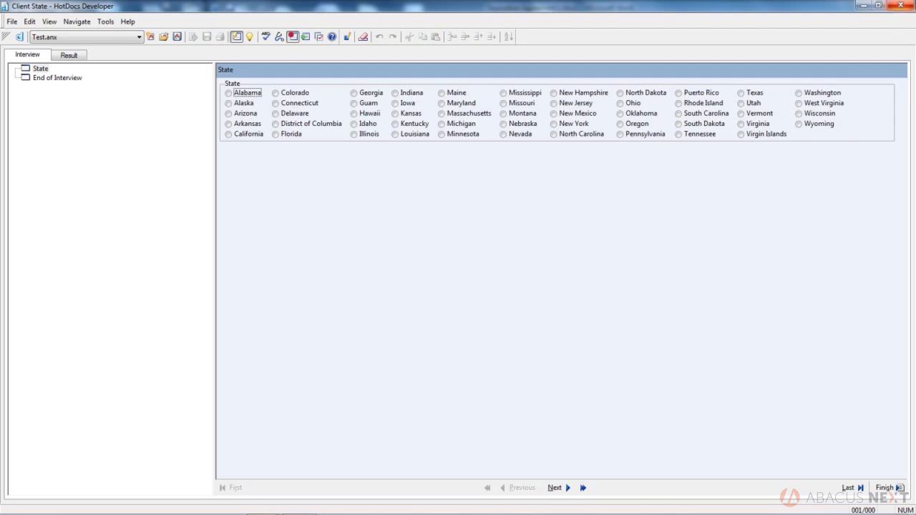
click(899, 5)
click(322, 355)
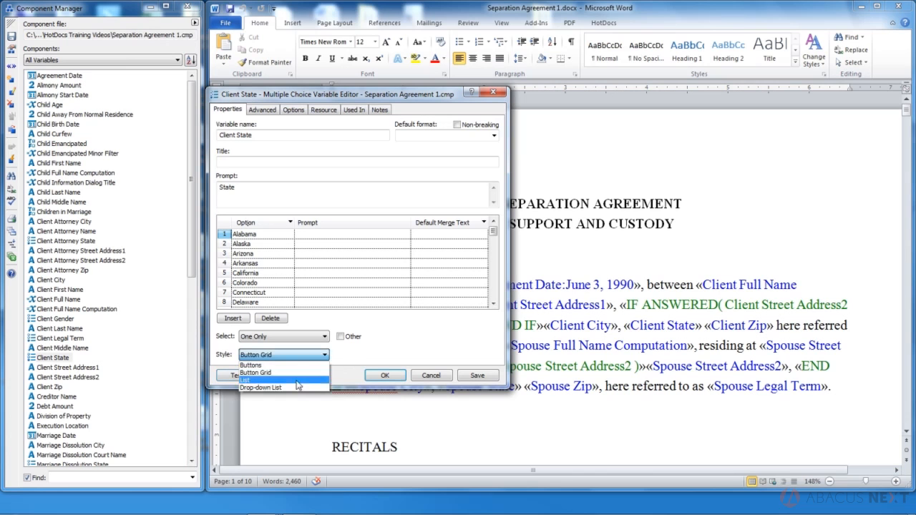
- Set the style to List, pick states such as Nebraska in the test, and discard the answers
click(295, 378)
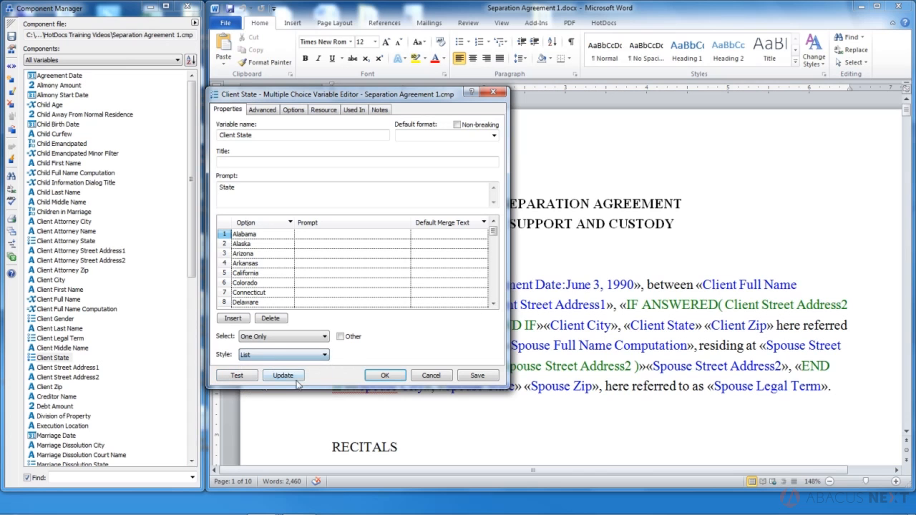
click(238, 376)
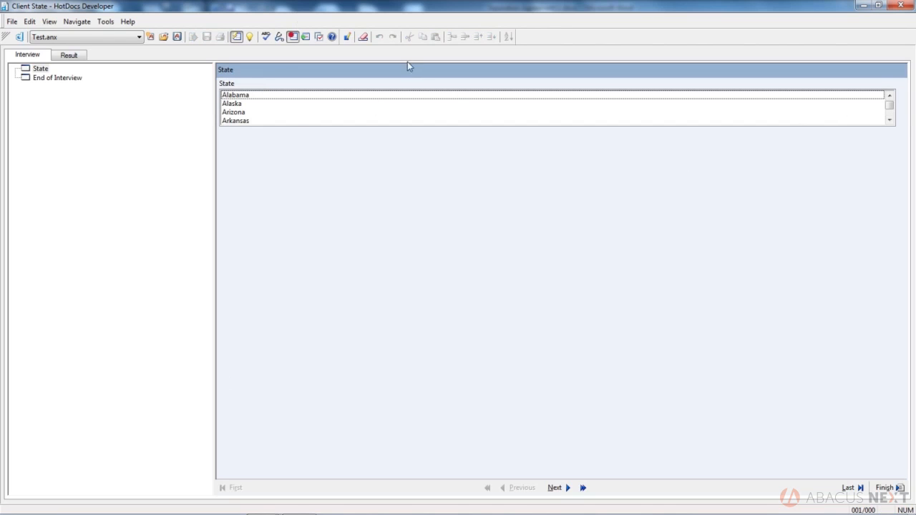
click(244, 114)
click(246, 123)
key(Down)
key(Down)
key(Down)
key(Down)
key(Down)
key(Down)
key(Down)
key(Down)
key(Down)
key(Down)
key(Down)
key(Down)
key(Down)
key(Down)
key(Down)
key(Down)
key(Down)
key(Down)
key(Down)
key(Down)
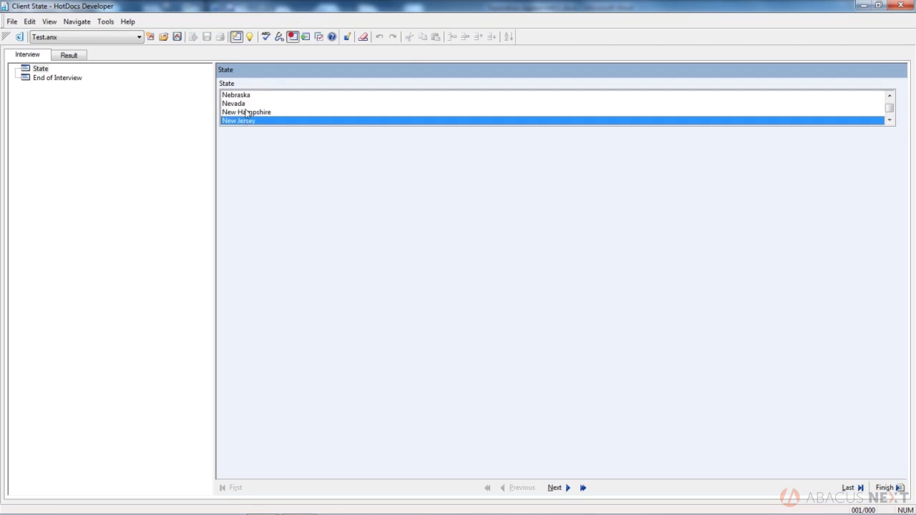
click(245, 96)
key(Up)
key(Up)
key(Up)
key(Up)
key(Up)
key(Up)
key(Up)
key(Up)
key(Up)
key(Up)
key(Up)
key(Up)
key(Up)
key(Up)
key(Up)
key(Up)
key(Up)
key(Up)
key(Up)
key(Up)
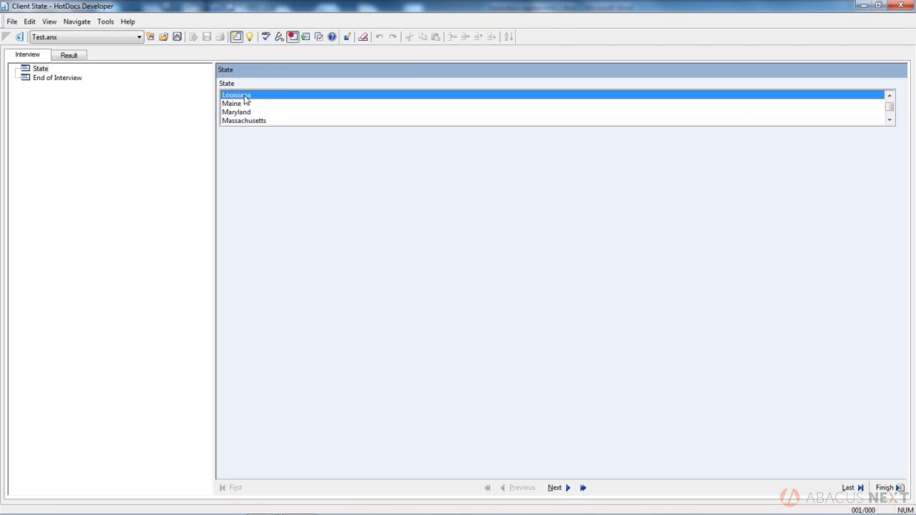
click(898, 5)
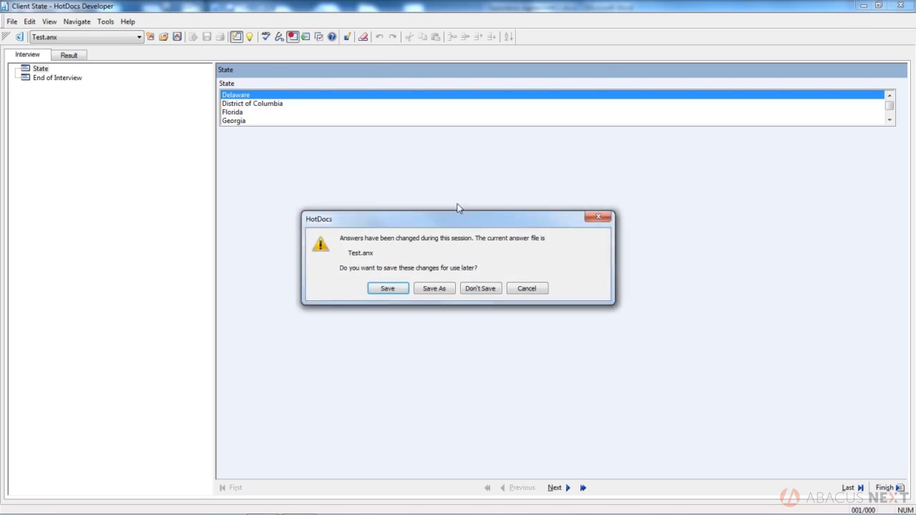
click(479, 289)
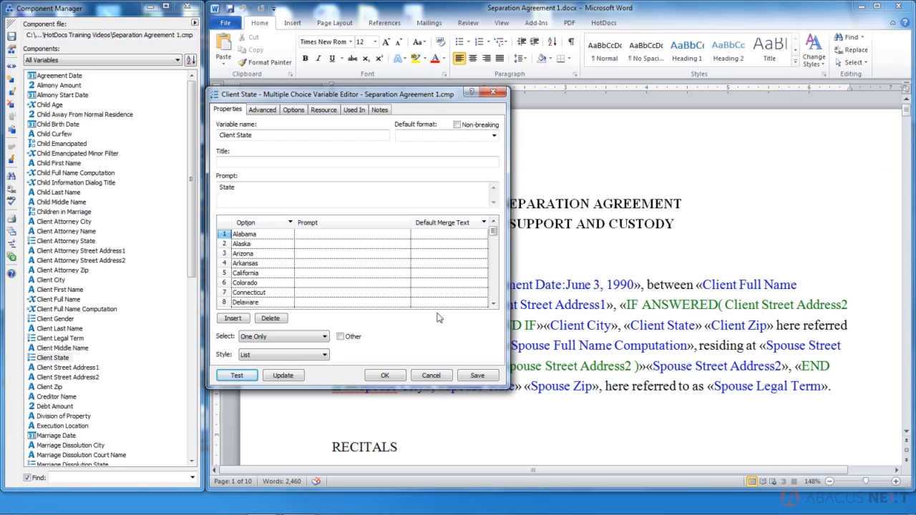
- Set the style to Drop-down List and test the states drop-down
click(281, 356)
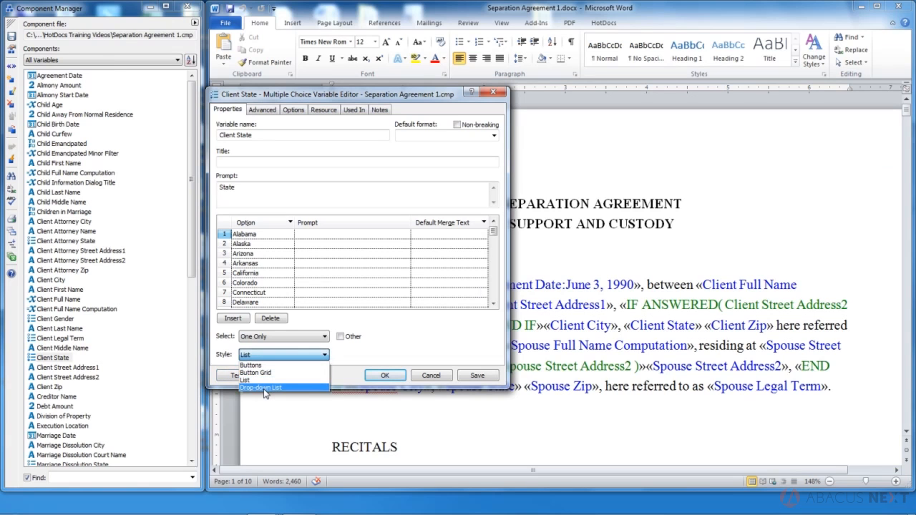
click(264, 388)
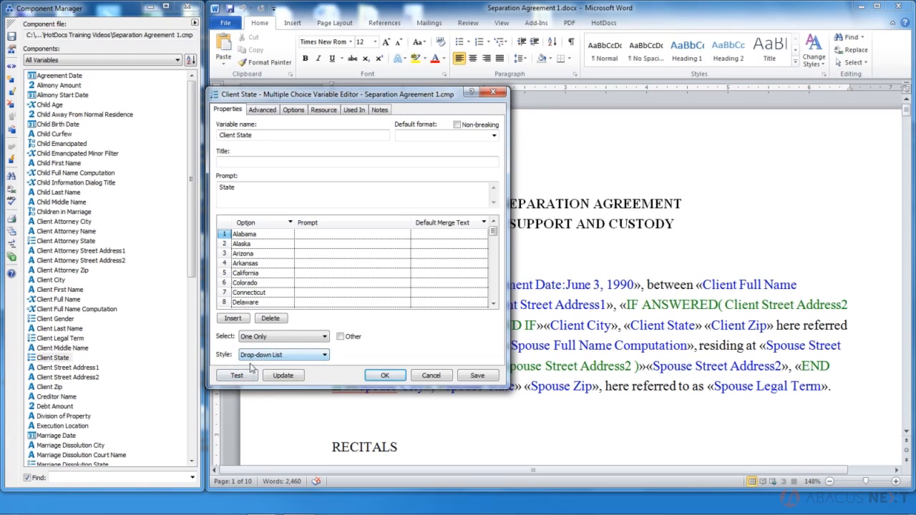
click(243, 376)
click(878, 98)
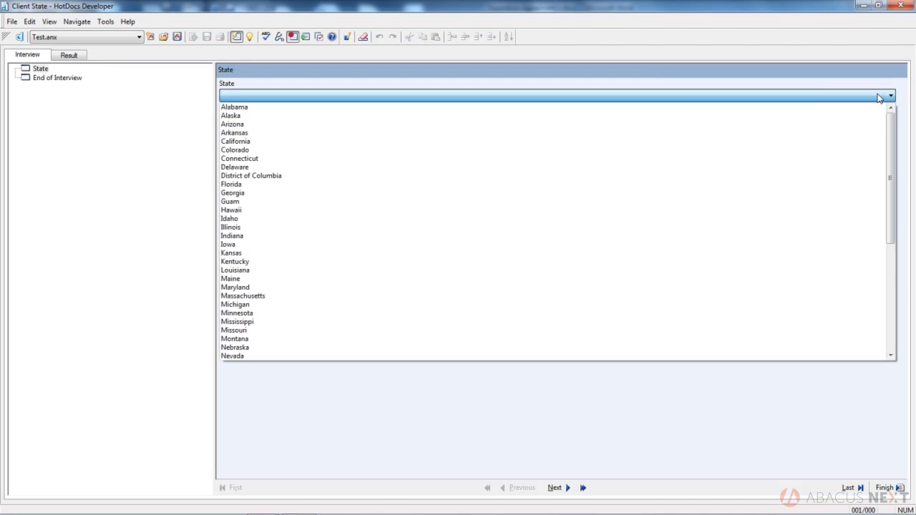
click(879, 98)
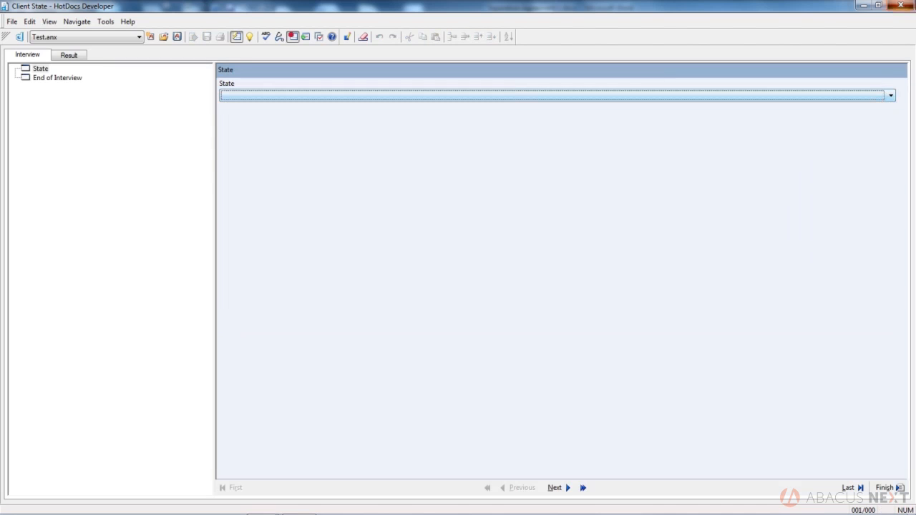
click(900, 5)
- Enable Other, test typing 'akdjhfasjkdhfasjkdhf' into the State drop-down, and discard the answers
click(340, 336)
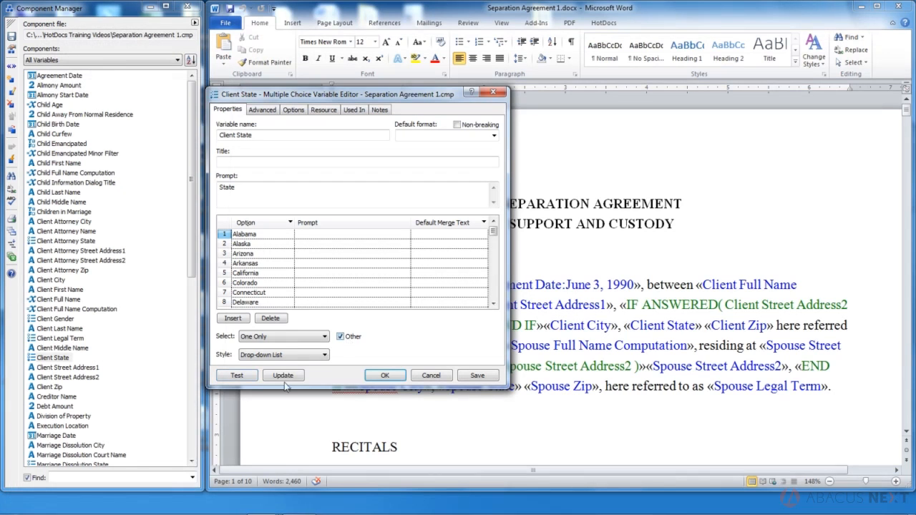
click(248, 374)
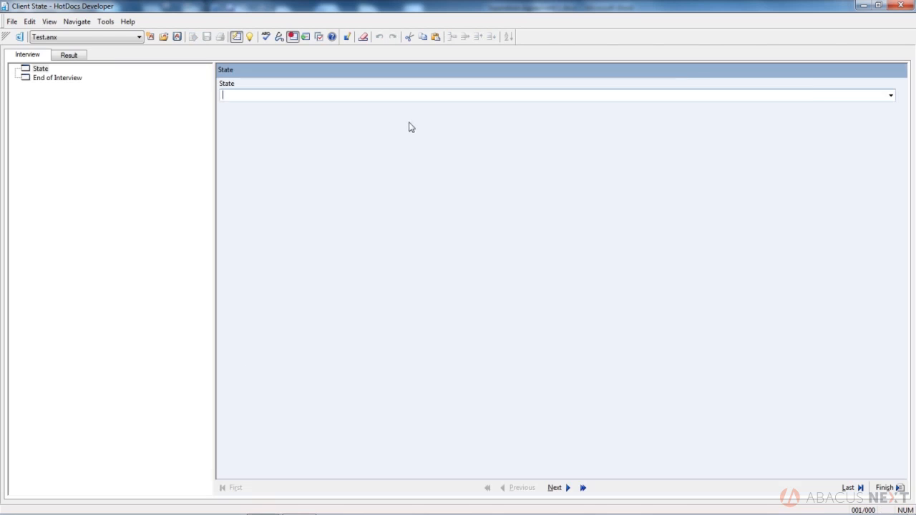
click(891, 96)
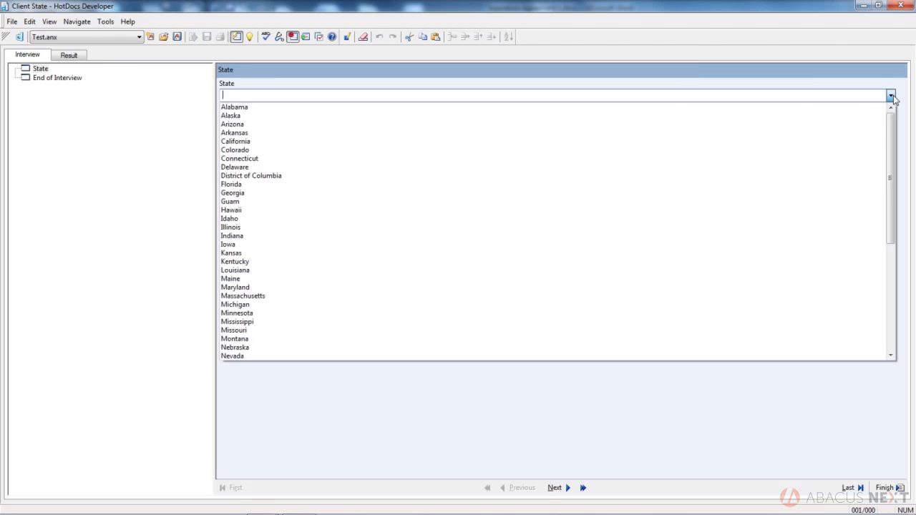
click(891, 95)
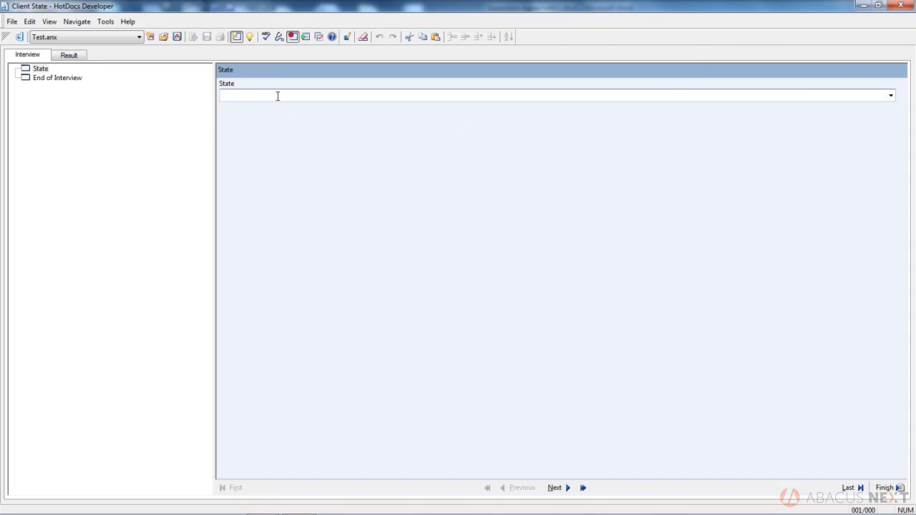
text(akdjhfasjkdhfasjkdhf)
click(888, 487)
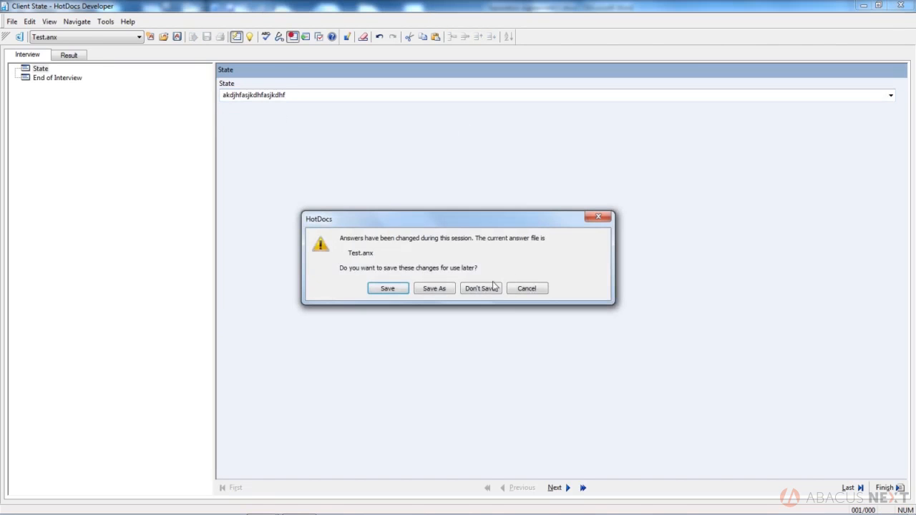
click(493, 288)
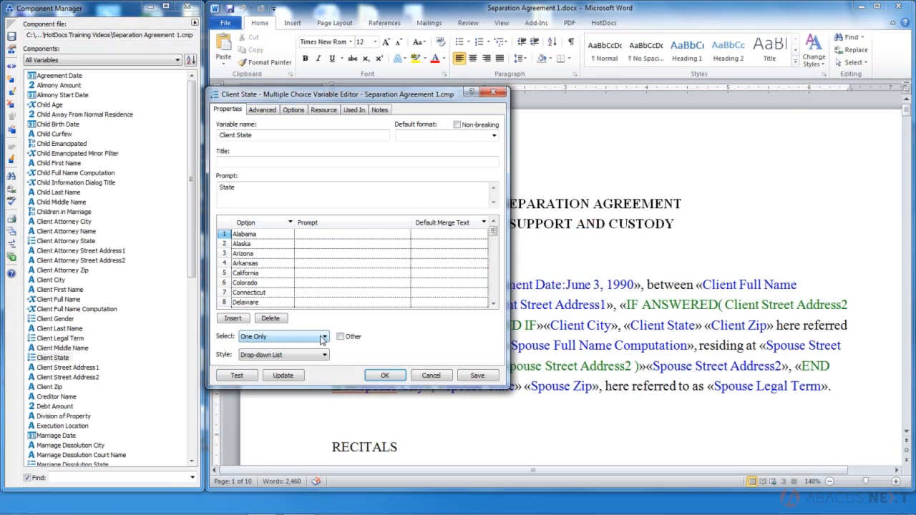
- Set Select to All That Apply with the List style and launch a test
click(320, 338)
click(312, 355)
click(313, 355)
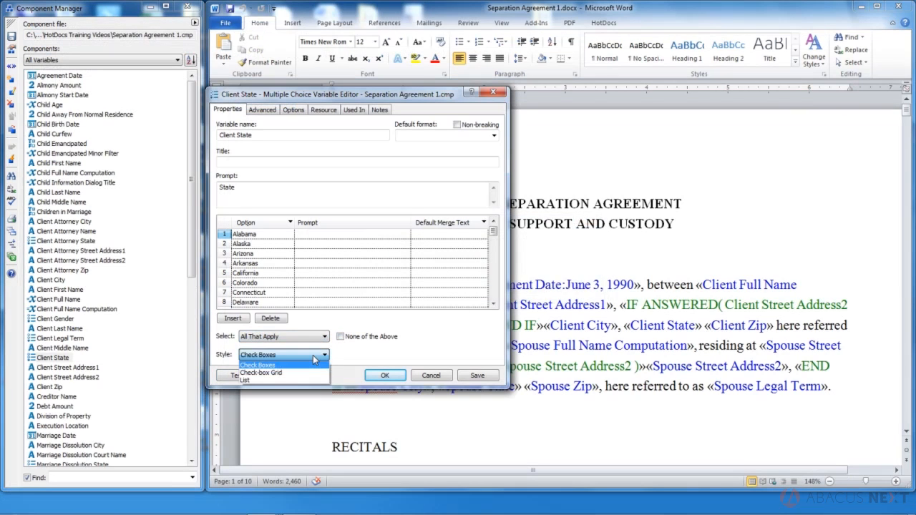
click(269, 378)
click(241, 373)
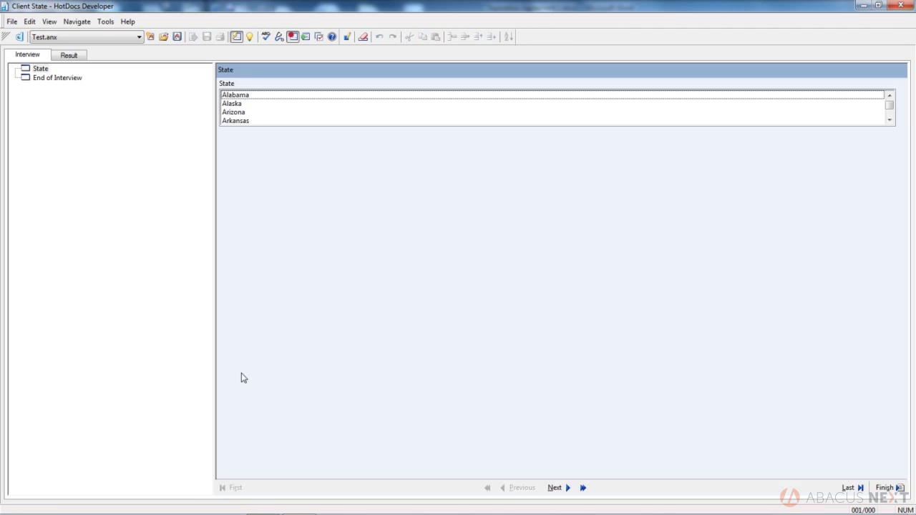
- Select several states in the list: Alabama, Alaska, Arizona and Arkansas
click(232, 98)
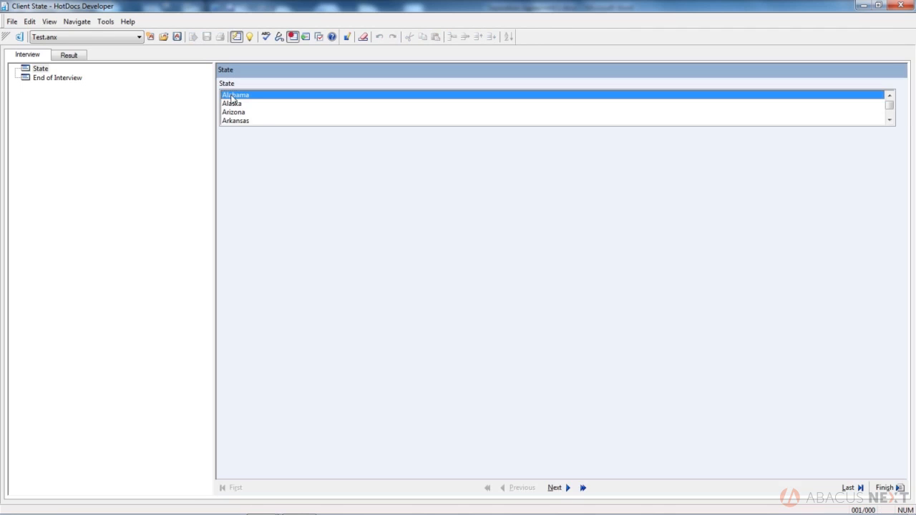
click(235, 113)
click(235, 104)
click(235, 112)
click(238, 122)
click(238, 122)
click(237, 113)
click(234, 105)
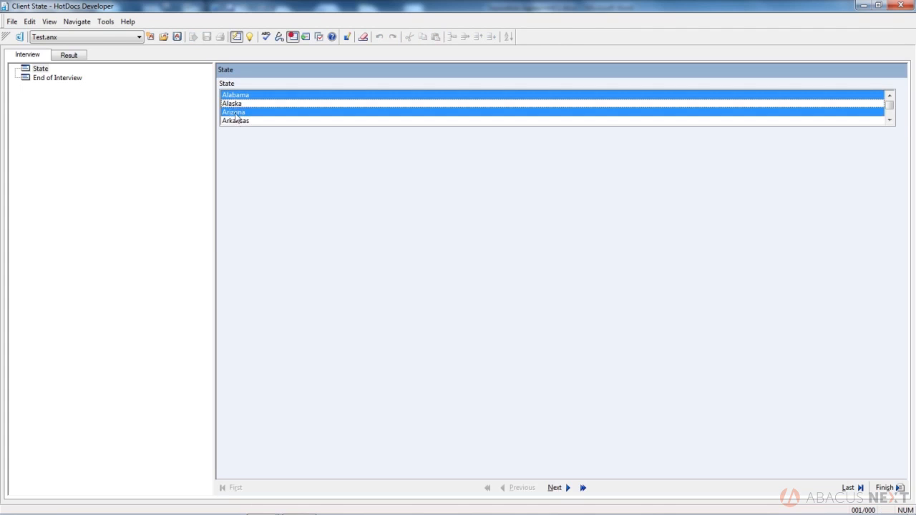
click(236, 122)
click(235, 105)
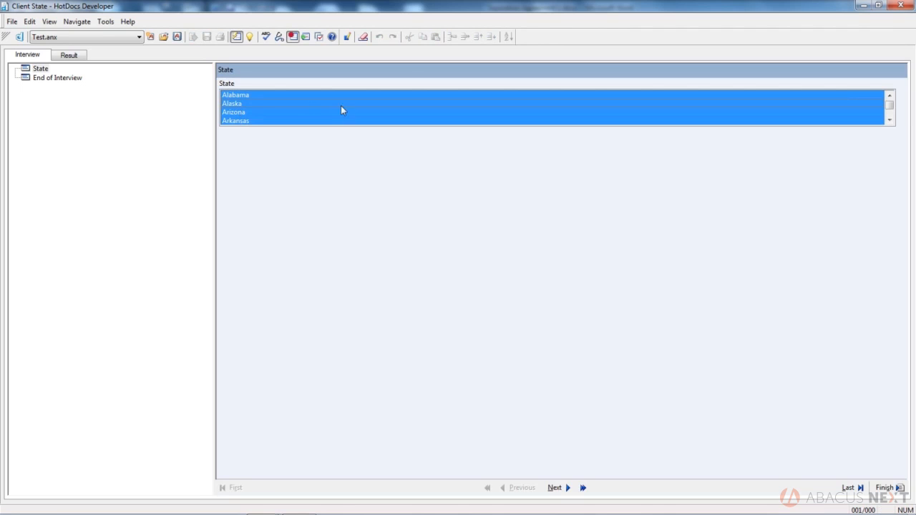
- Close the test without saving answers and set Select back to One Only
click(900, 5)
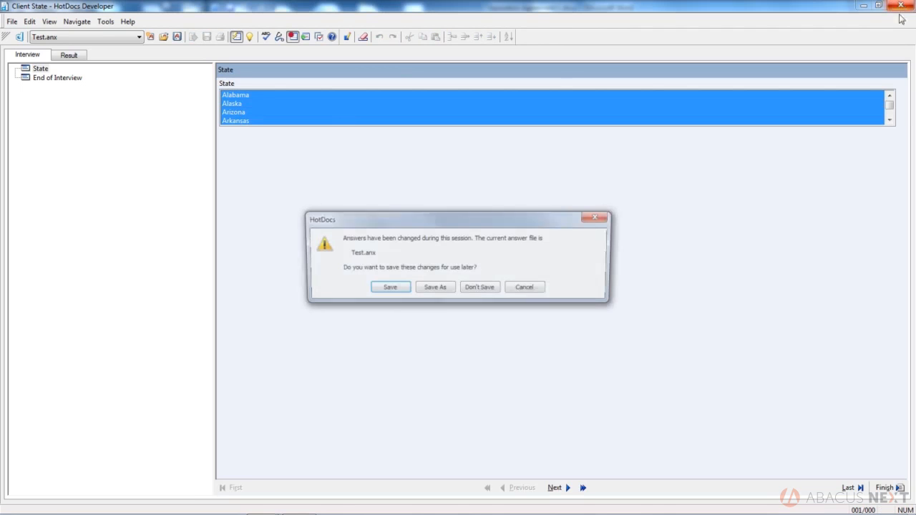
click(478, 287)
click(284, 337)
click(278, 354)
click(279, 355)
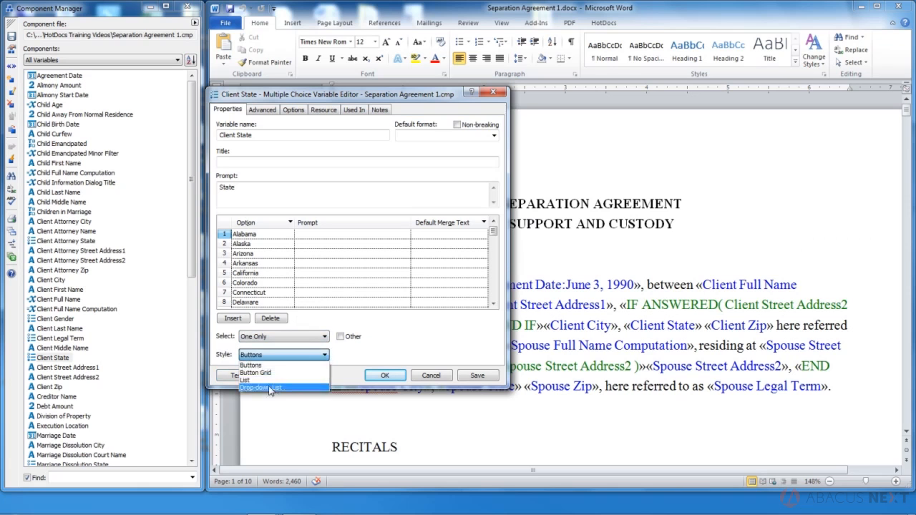